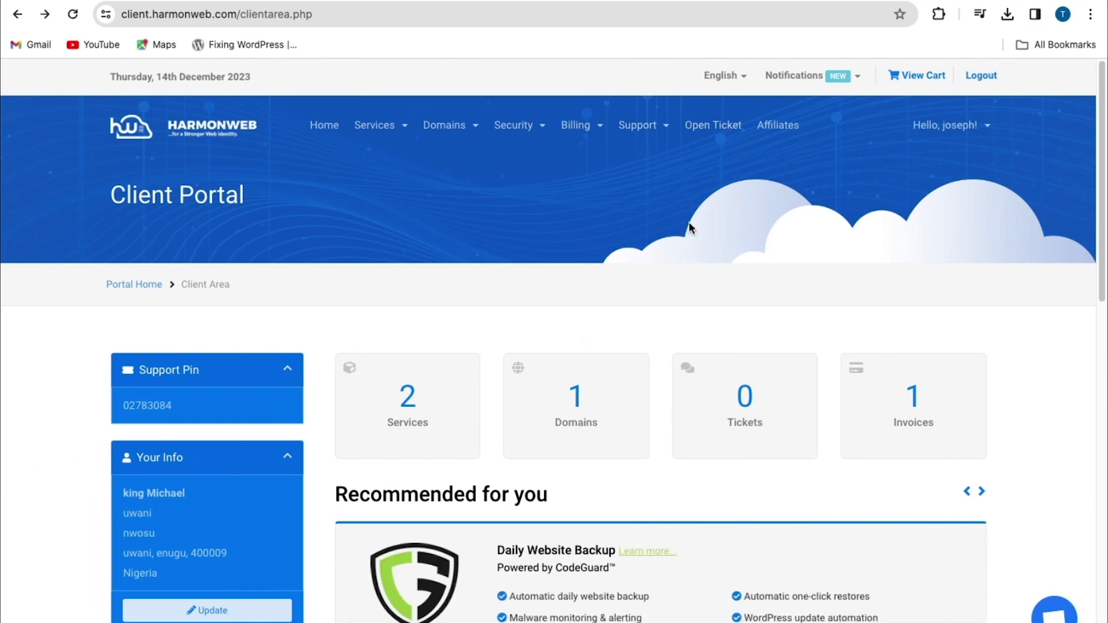
Start a new ticket to list the Support, Abuse, Billing, Sales and Migration departments.
click(715, 128)
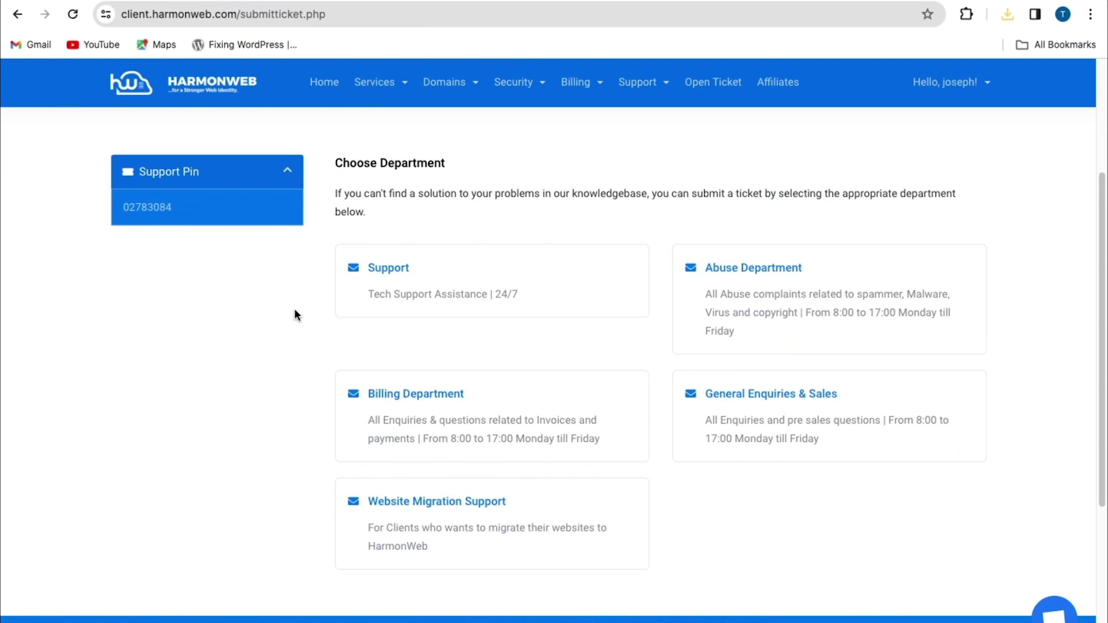
Pick the Support department and open its ticket form with Related Service None.
click(419, 306)
click(398, 276)
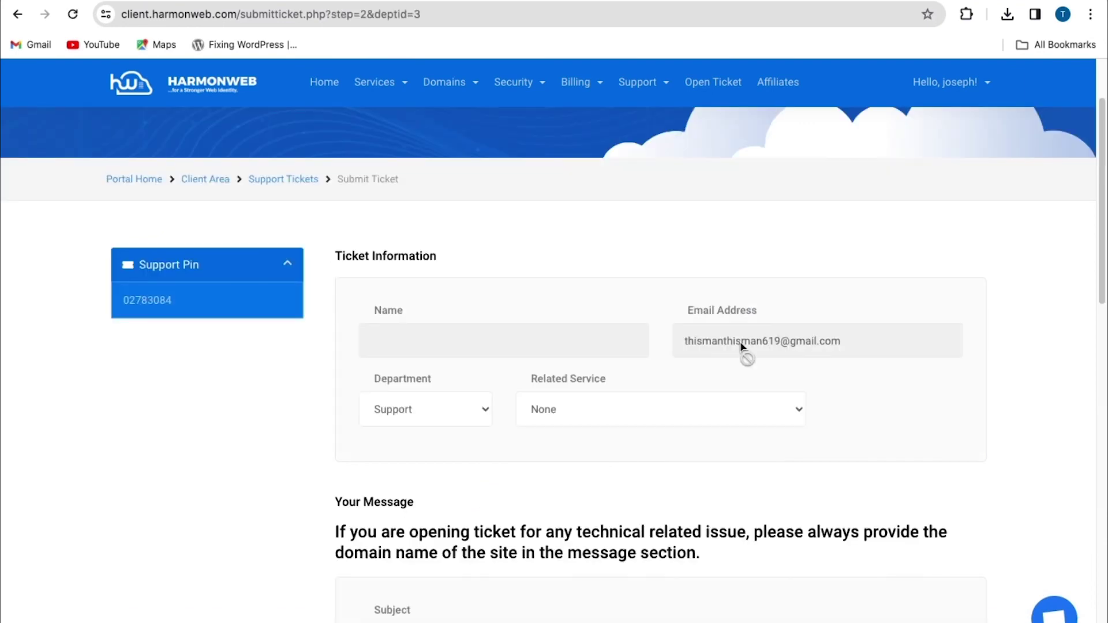
scroll(717, 351, down, 2)
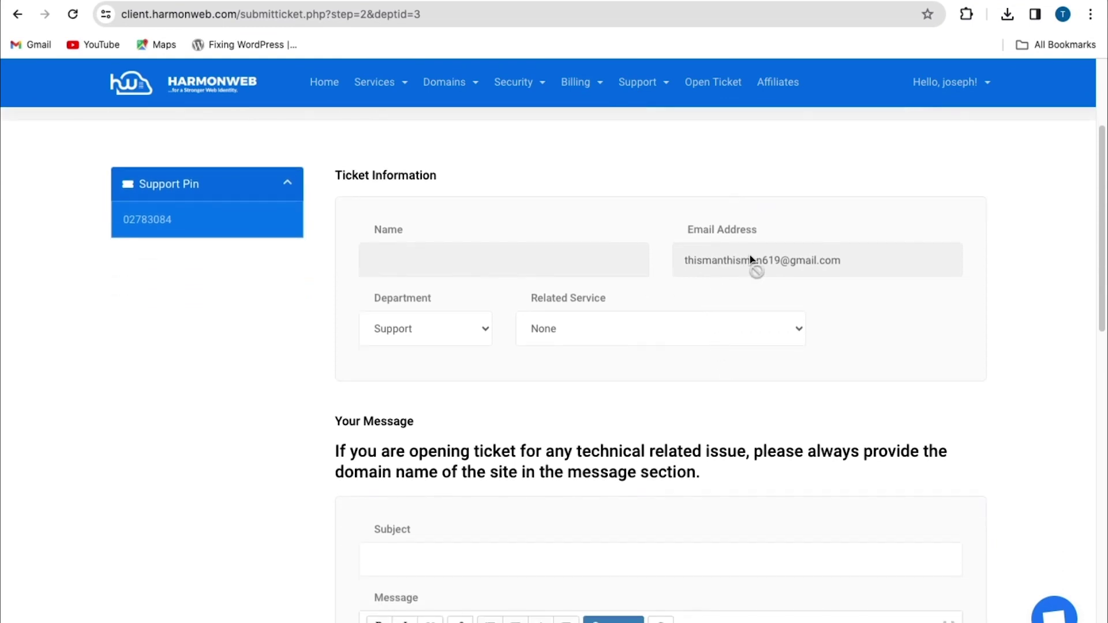
click(416, 324)
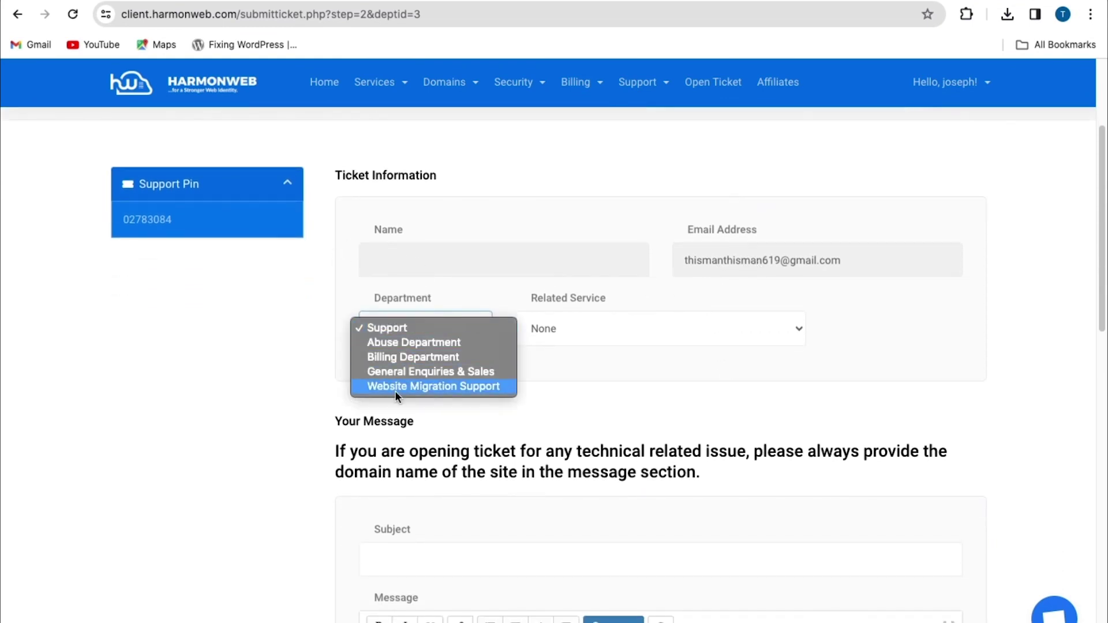
click(552, 329)
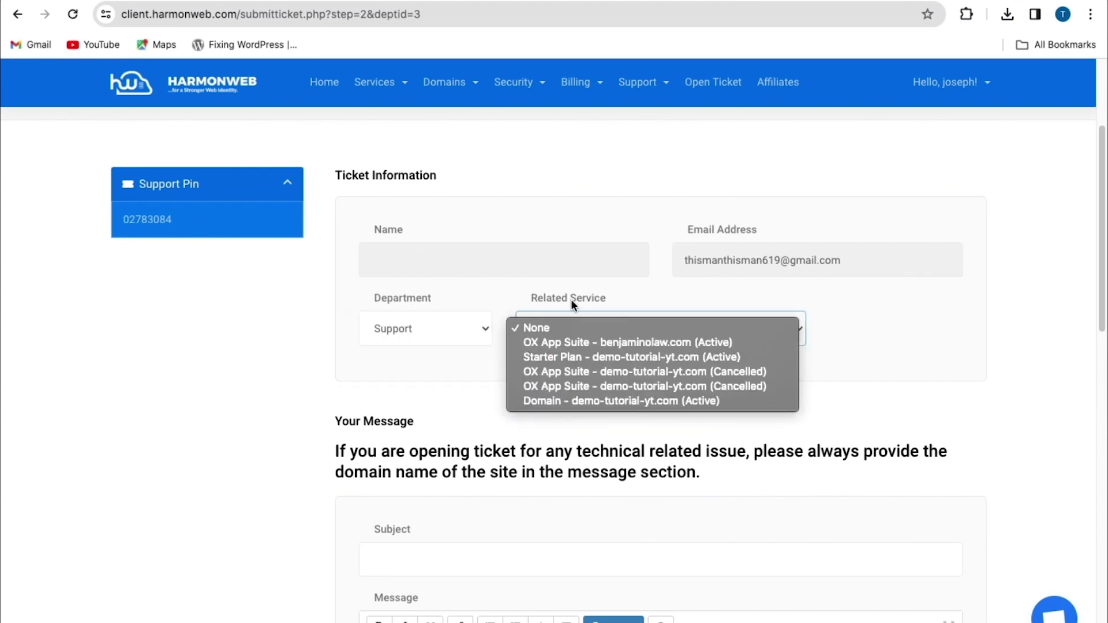
click(545, 327)
click(547, 327)
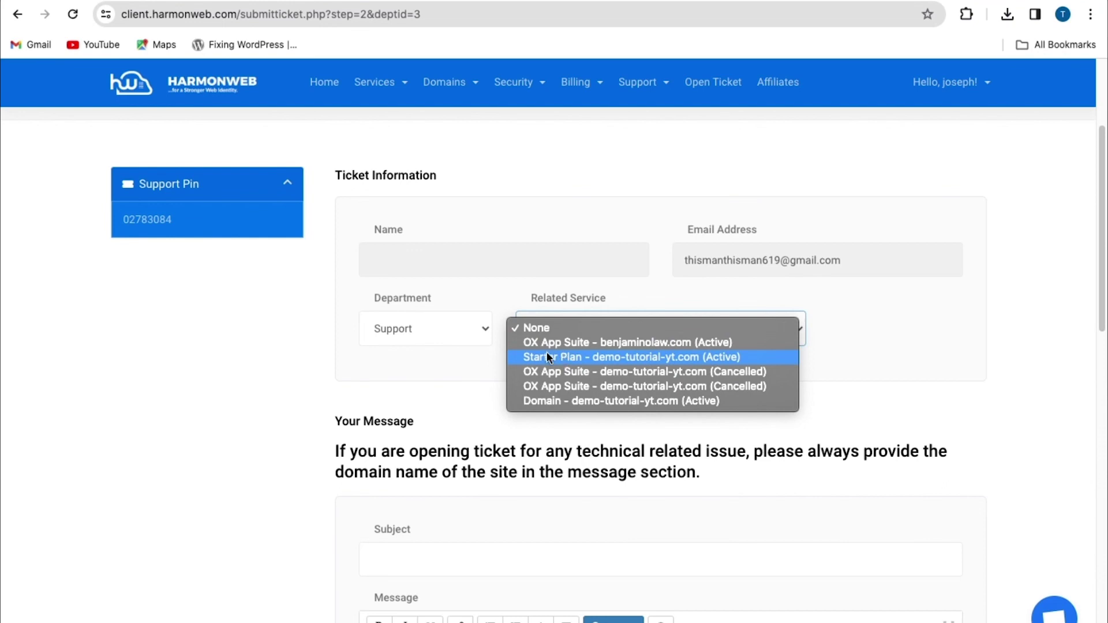
click(543, 329)
click(556, 330)
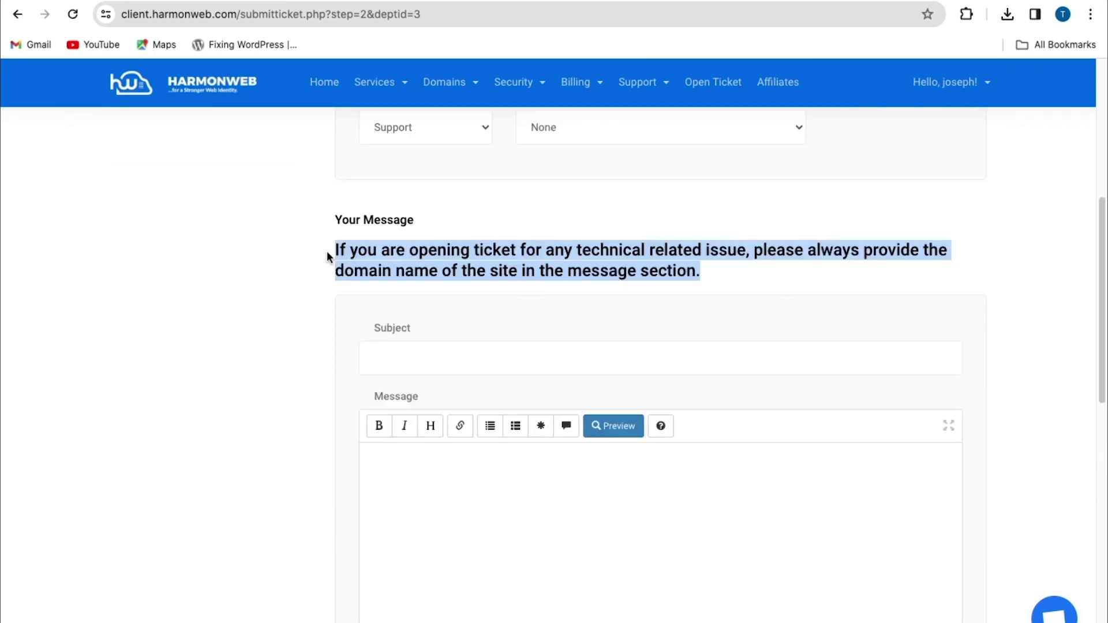
drag(326, 251, 710, 271)
click(693, 270)
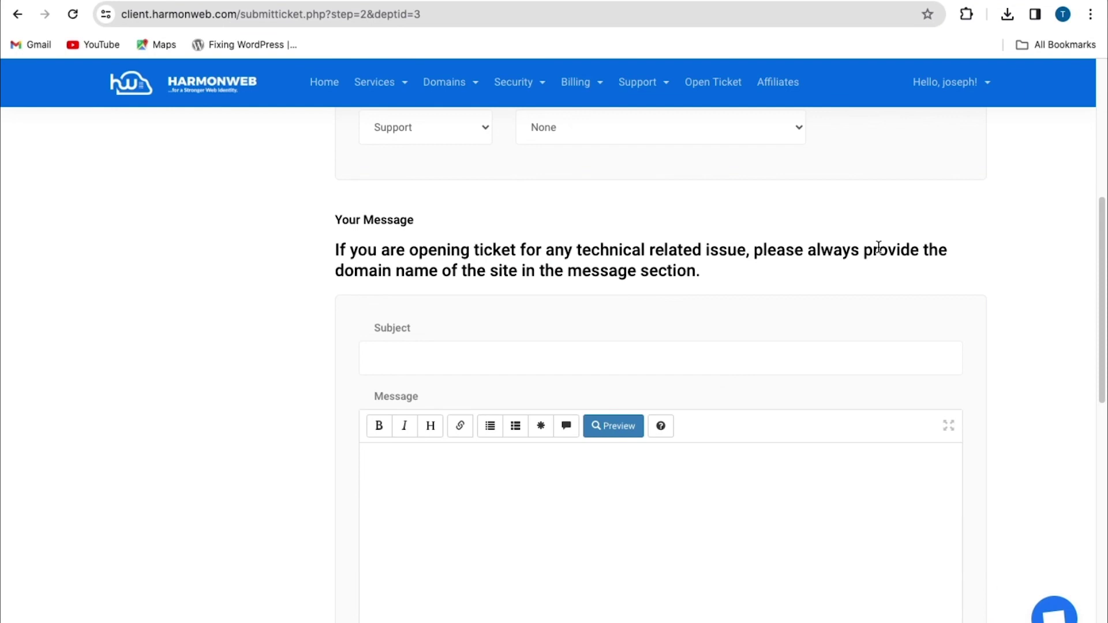
scroll(878, 247, down, 2)
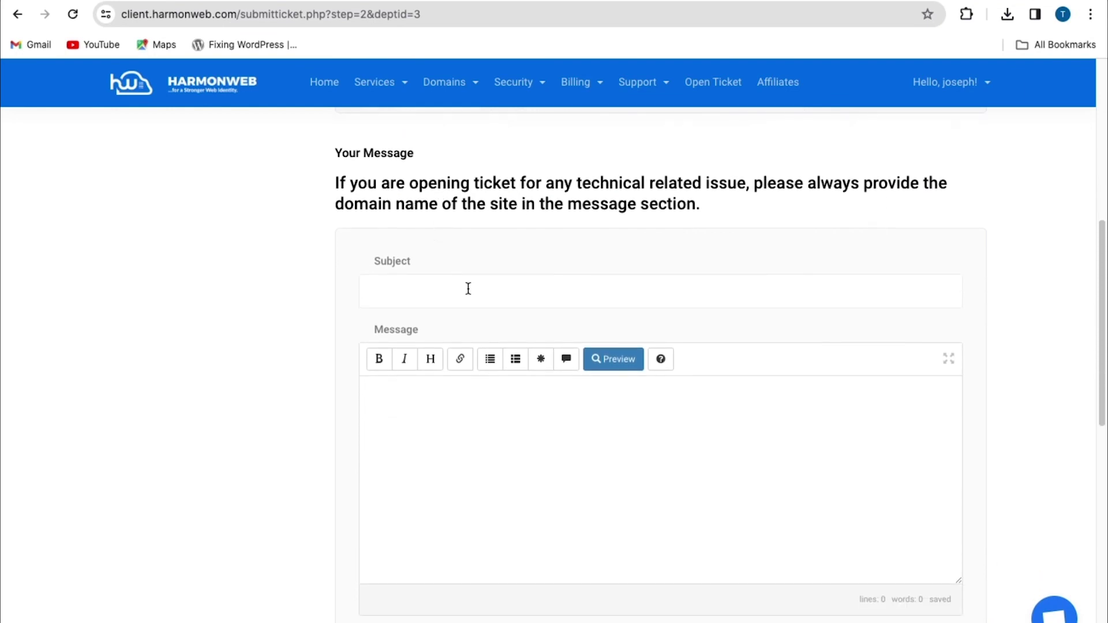
Enter the subject '404 error' and write the ticket message.
click(465, 288)
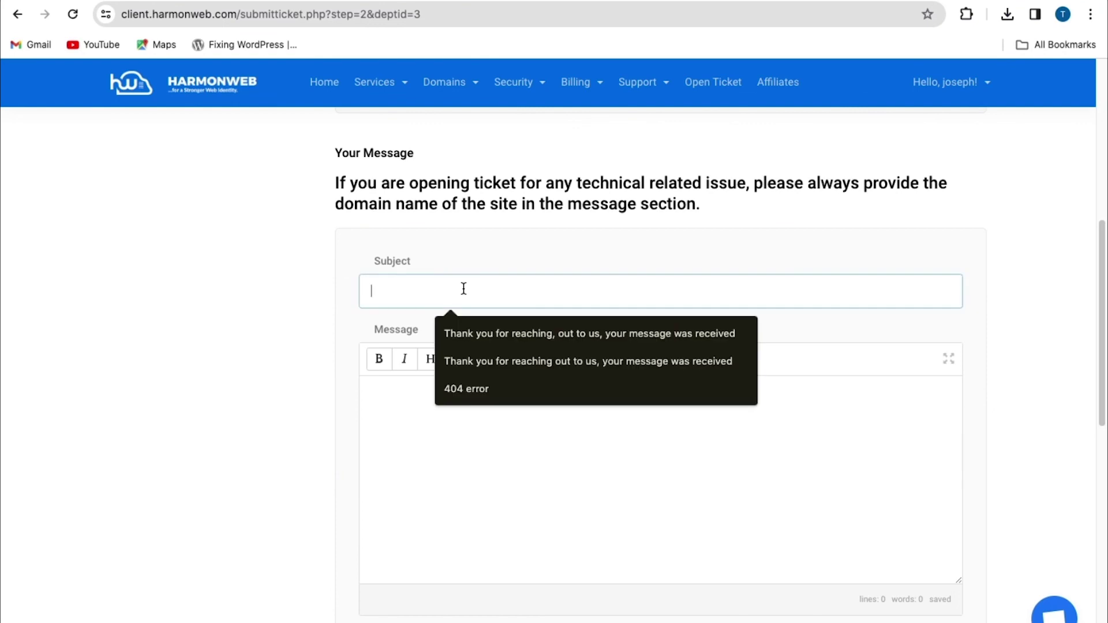
click(469, 390)
scroll(418, 362, down, 1)
click(418, 362)
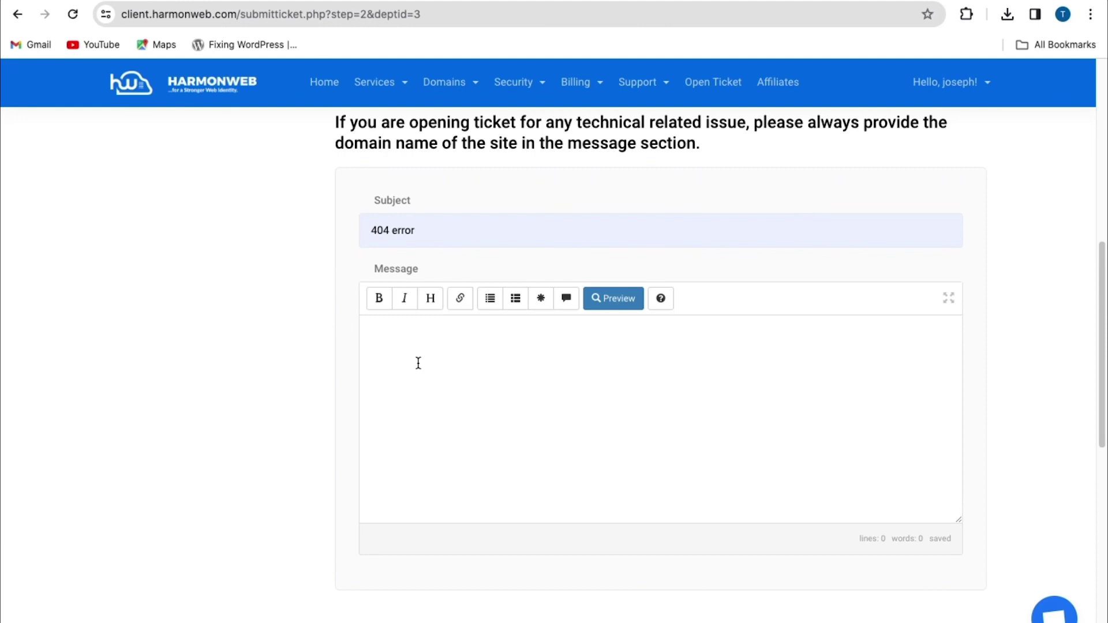
scroll(418, 363, down, 6)
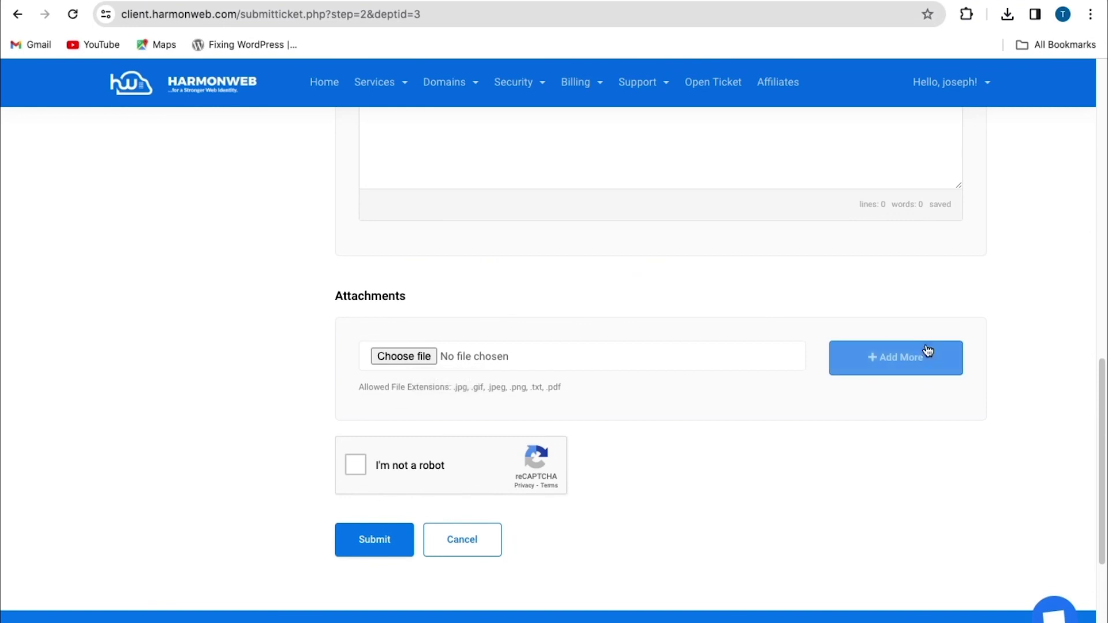
Add a second attachment slot, pass the I'm not a robot check, and submit the ticket.
click(896, 357)
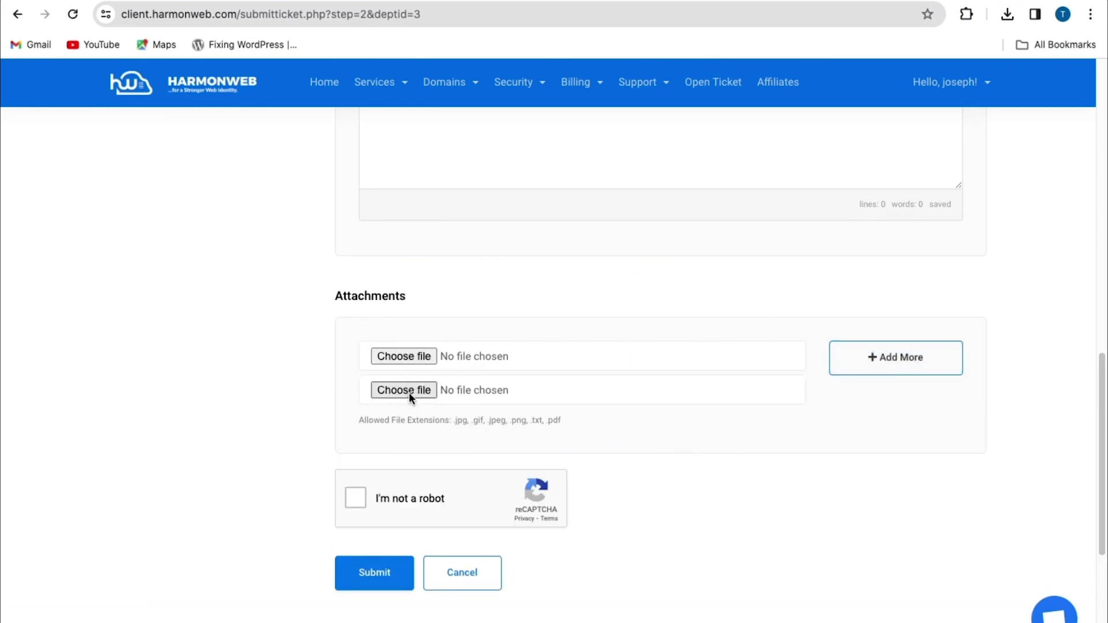
scroll(409, 392, down, 1)
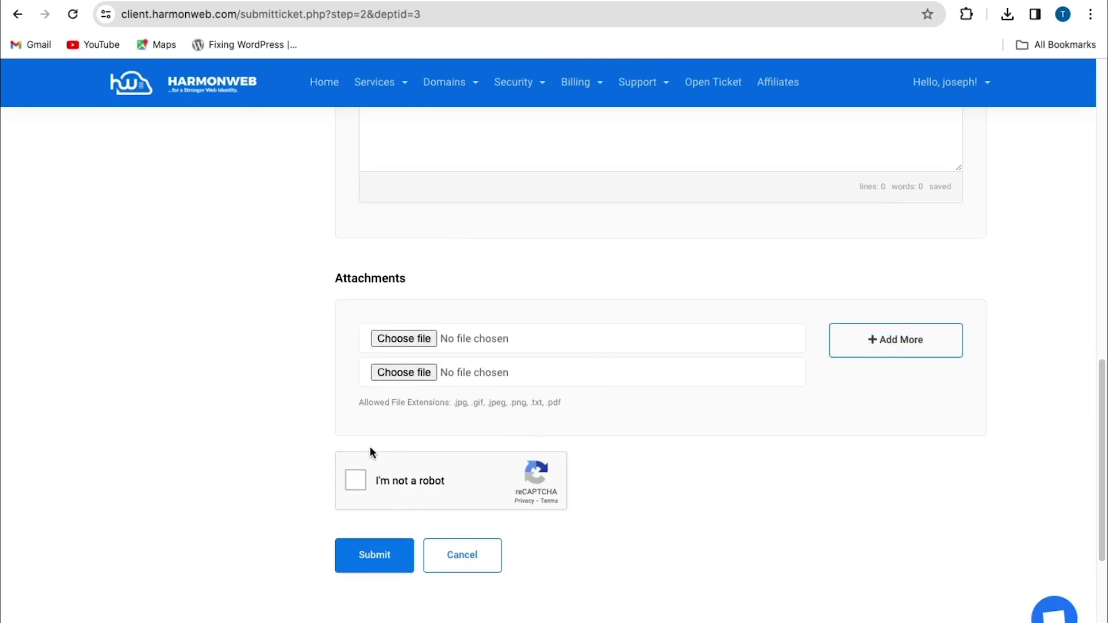
click(355, 480)
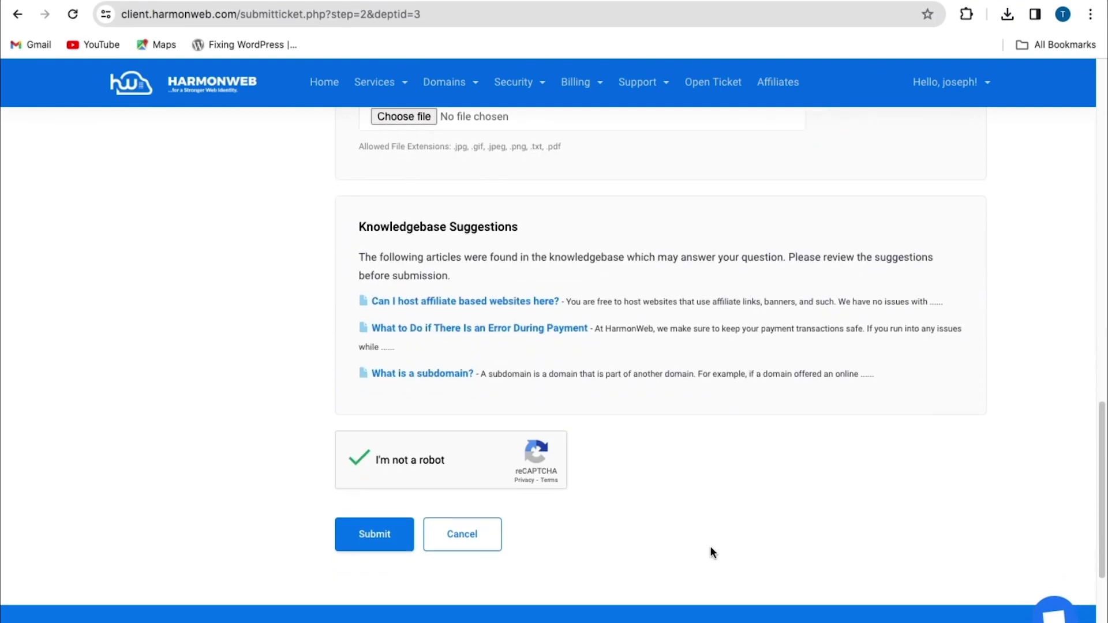
click(347, 544)
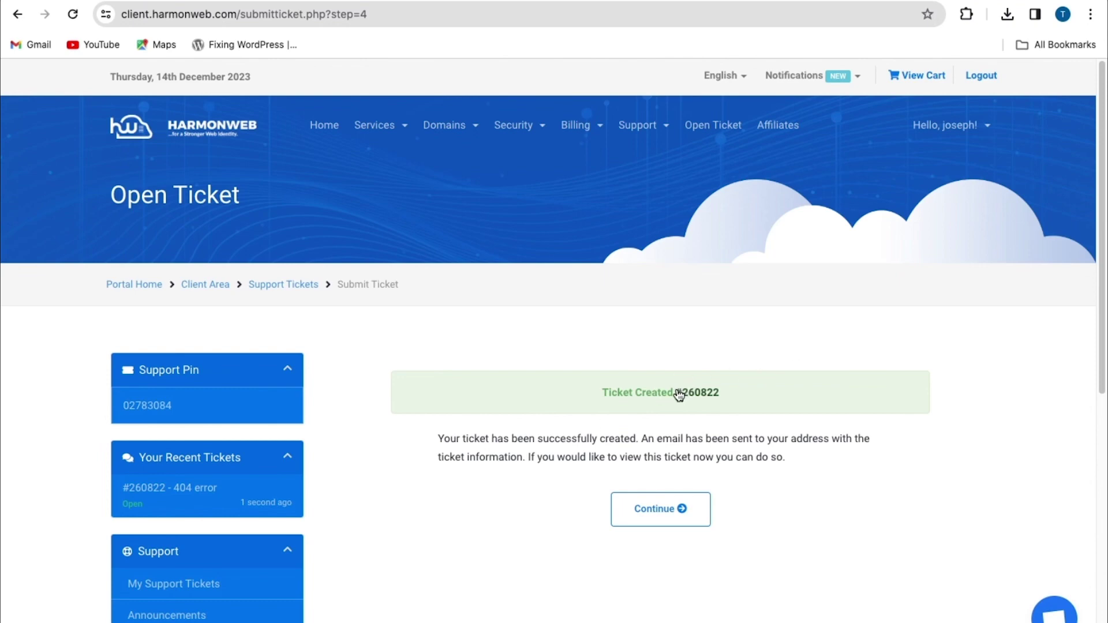
drag(685, 391, 711, 350)
drag(438, 439, 519, 493)
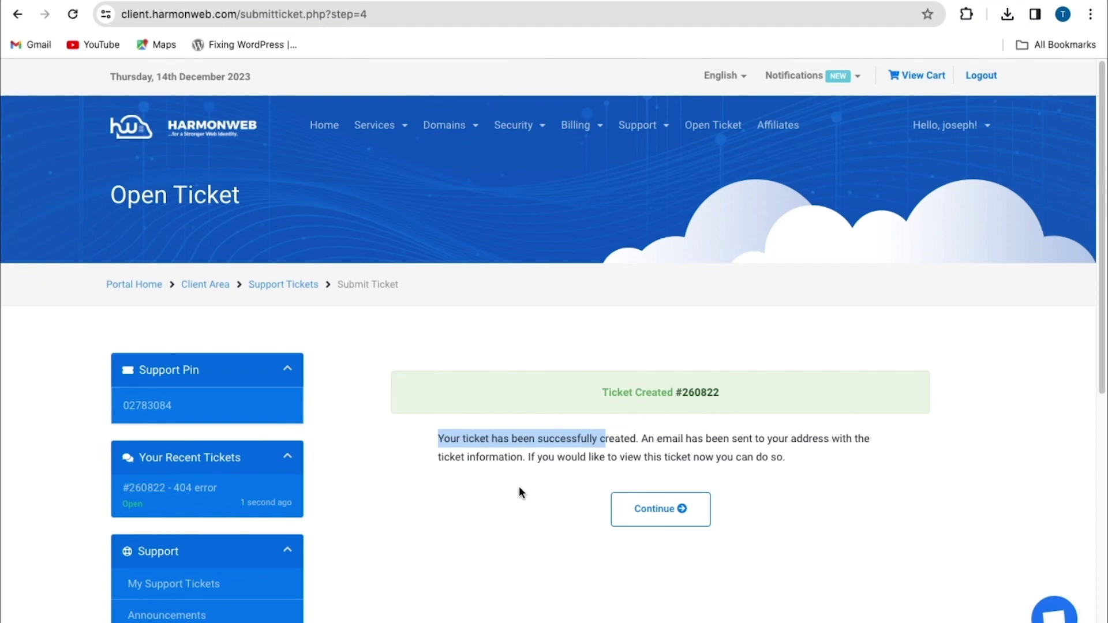
click(682, 511)
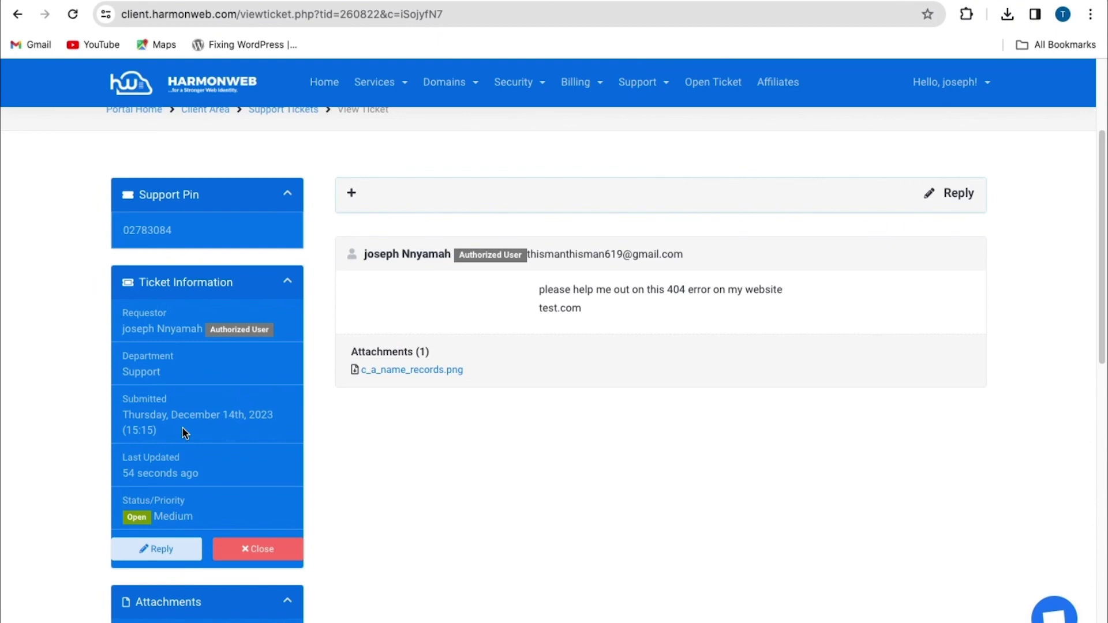
scroll(181, 349, down, 2)
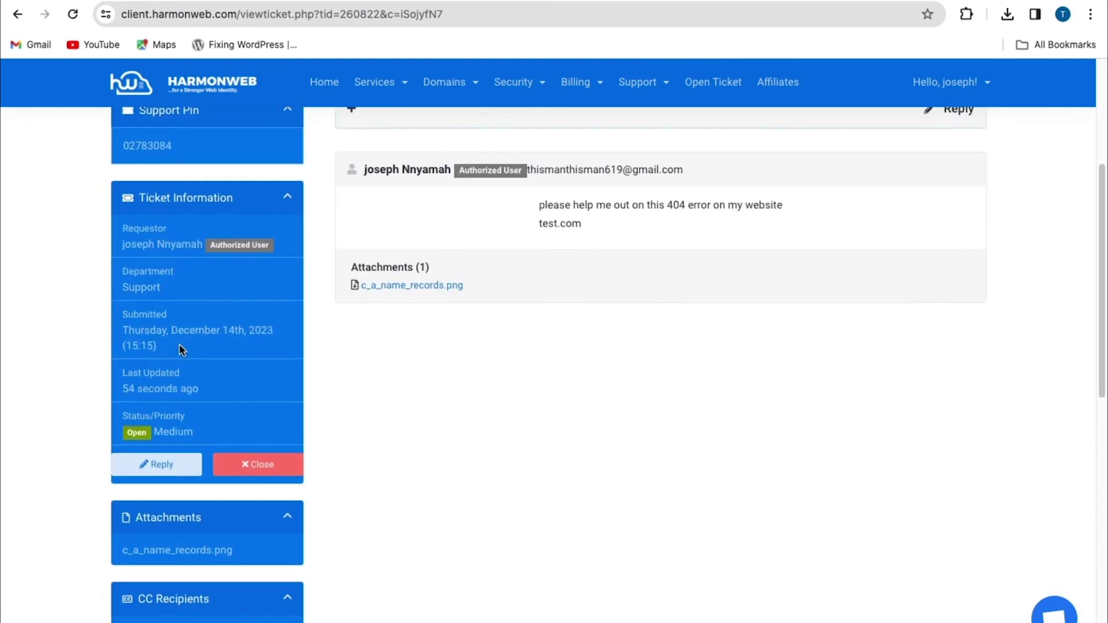
scroll(181, 349, down, 4)
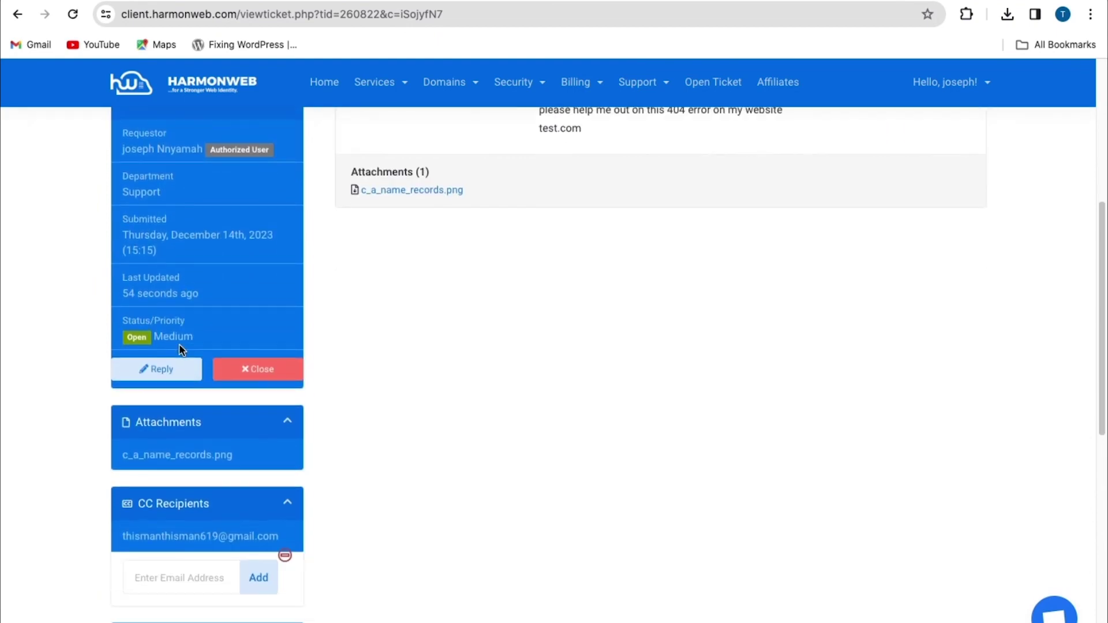
click(180, 349)
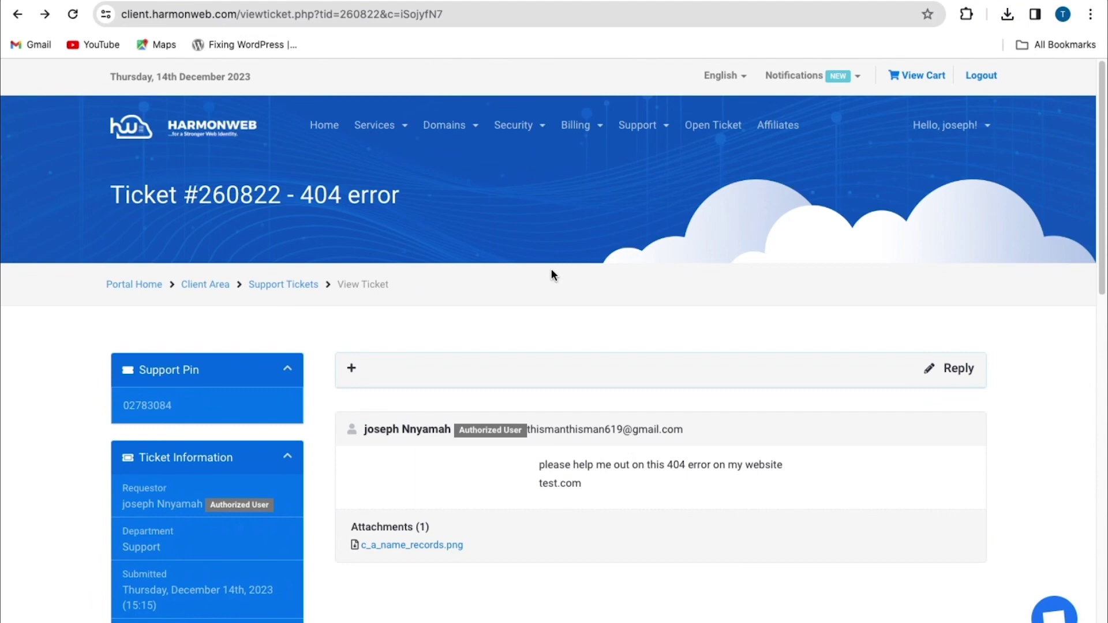
Go to Support > Tickets, where '404 error' is listed as Open.
click(640, 127)
click(637, 170)
scroll(401, 317, down, 2)
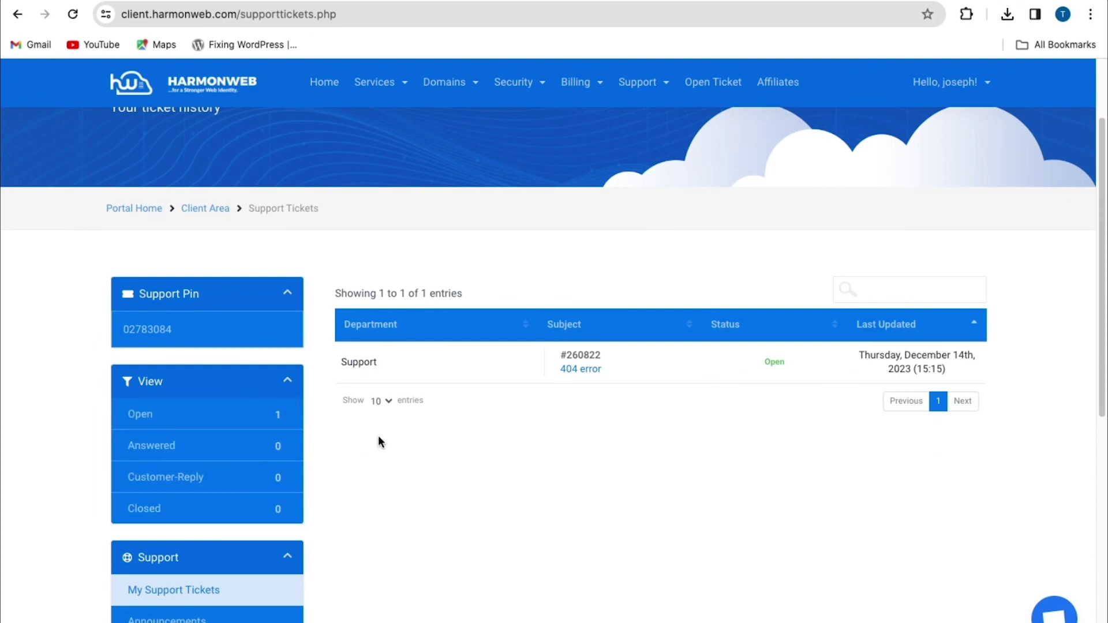
click(144, 414)
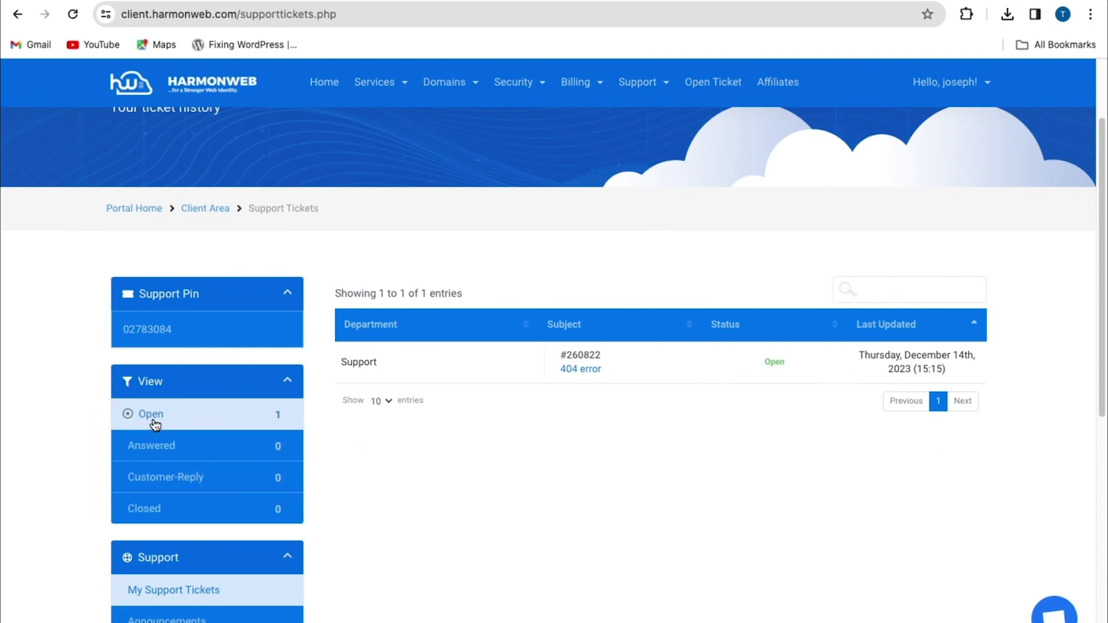
click(196, 452)
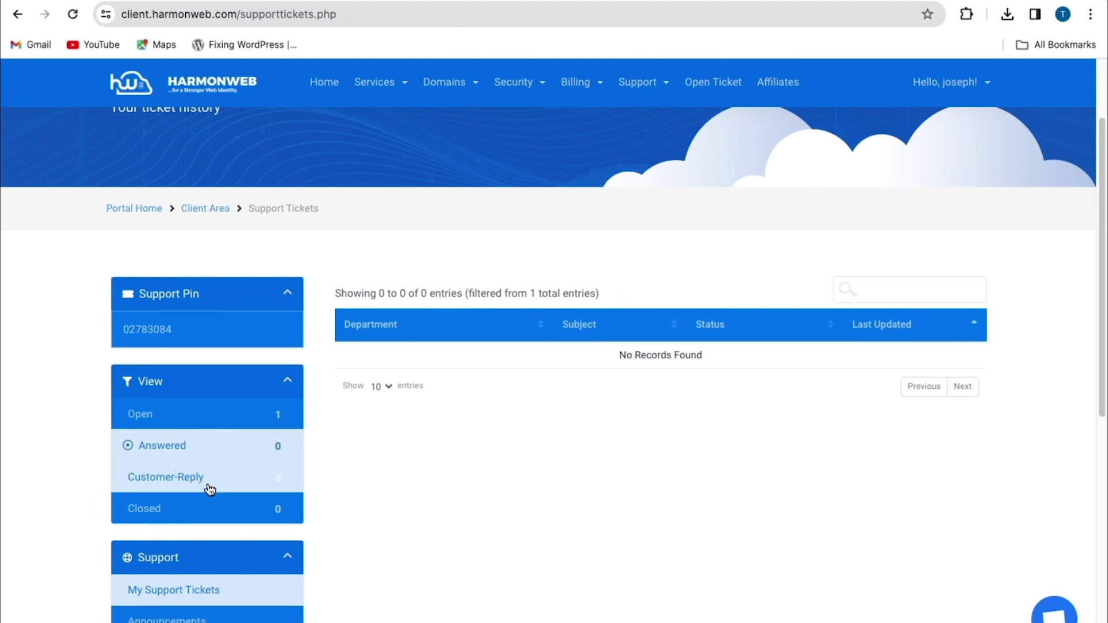
click(253, 478)
click(164, 508)
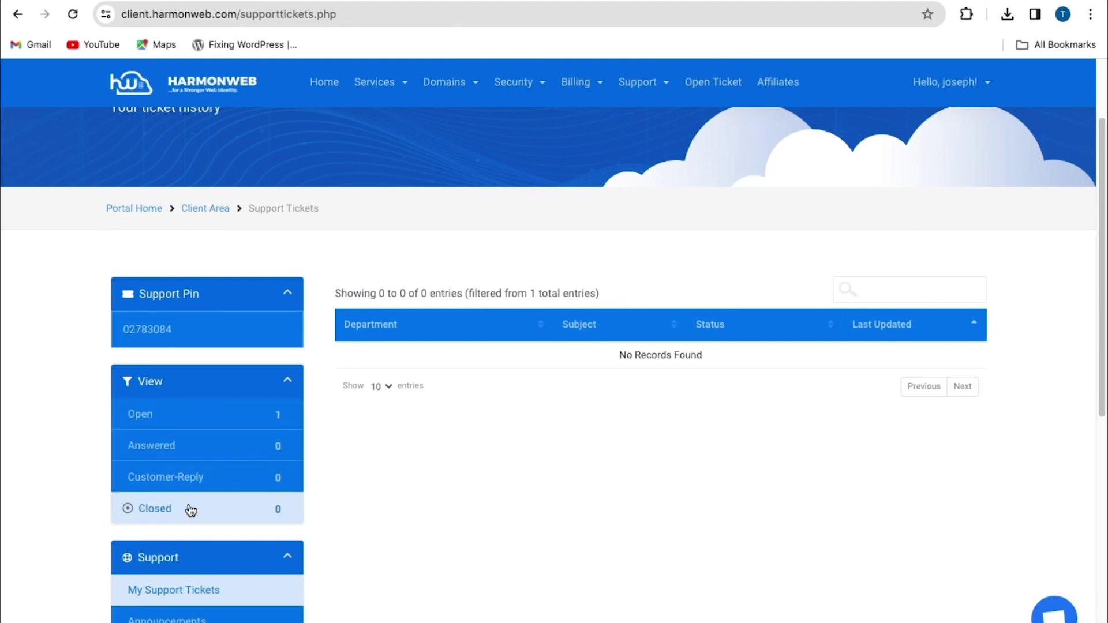
click(149, 421)
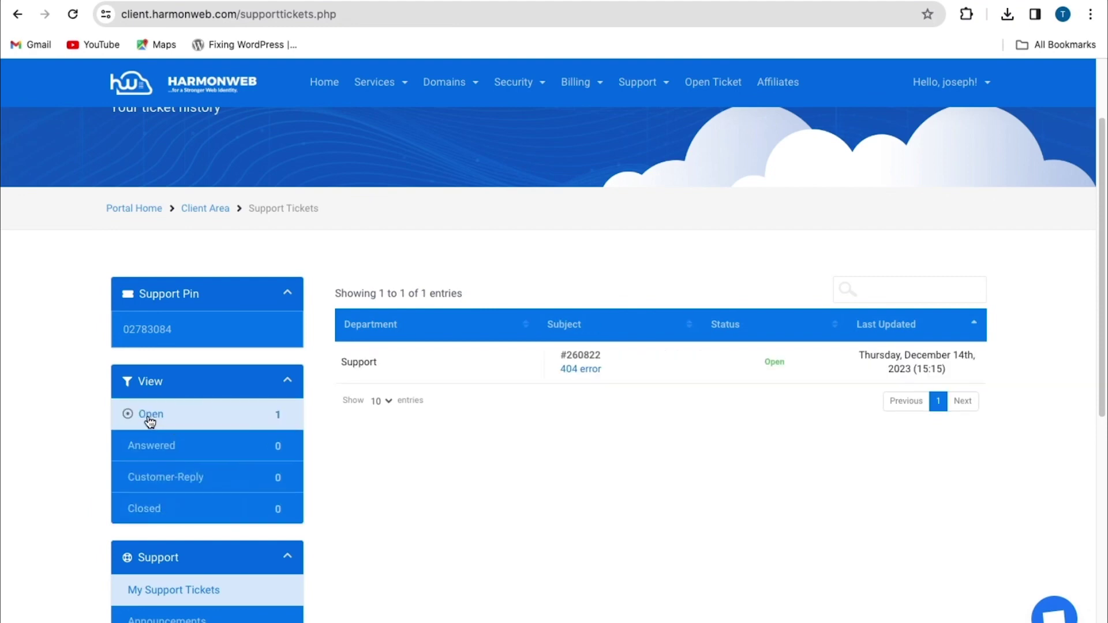
scroll(150, 421, down, 4)
scroll(678, 526, up, 5)
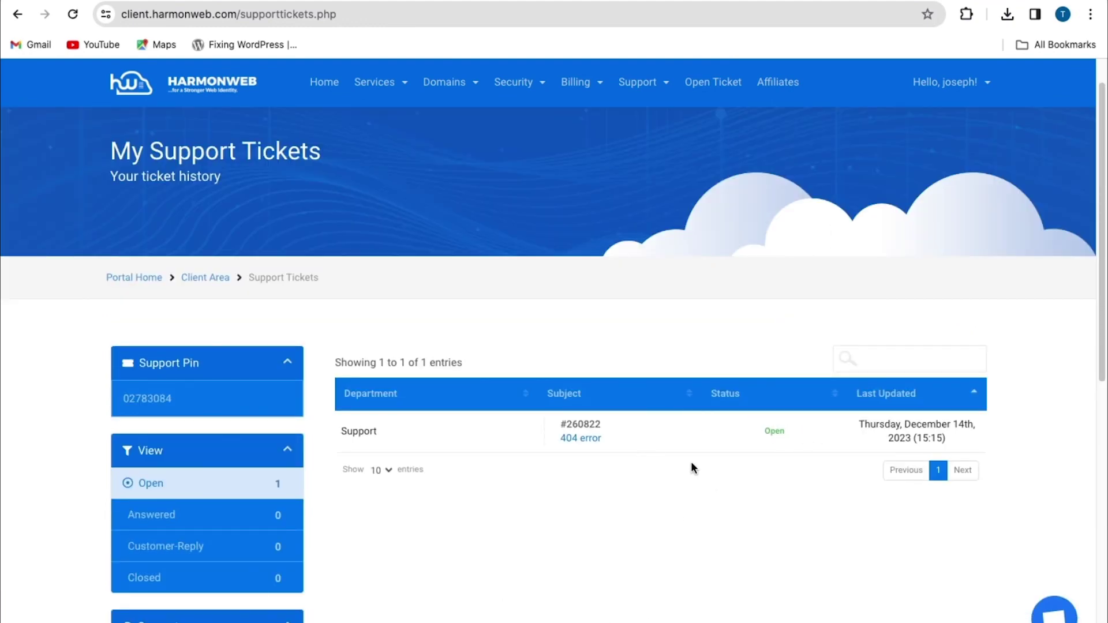
click(777, 440)
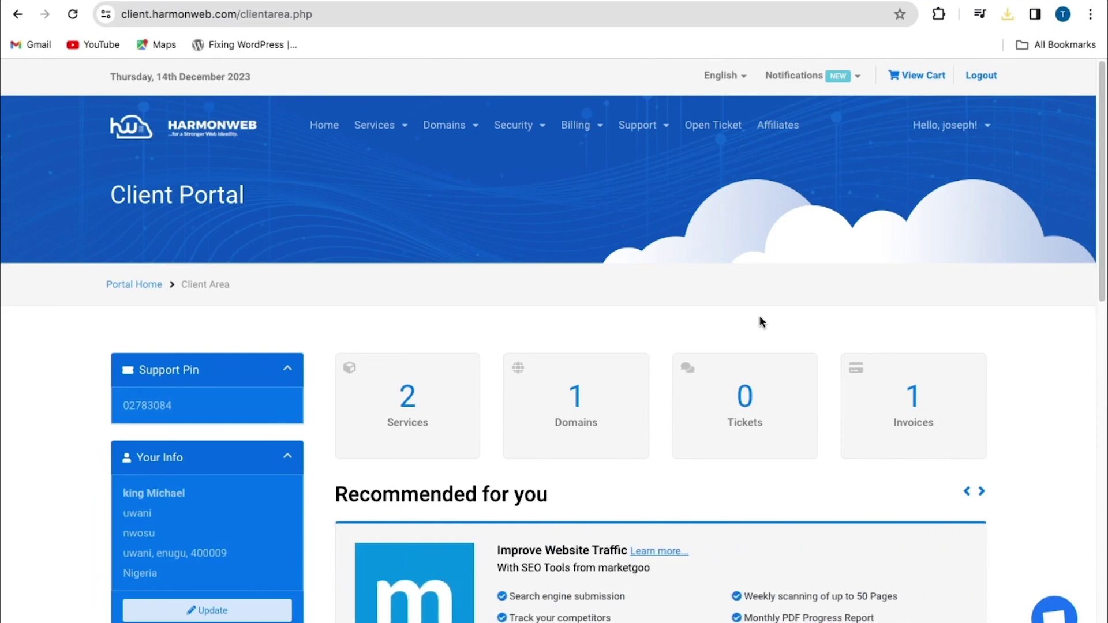
click(643, 129)
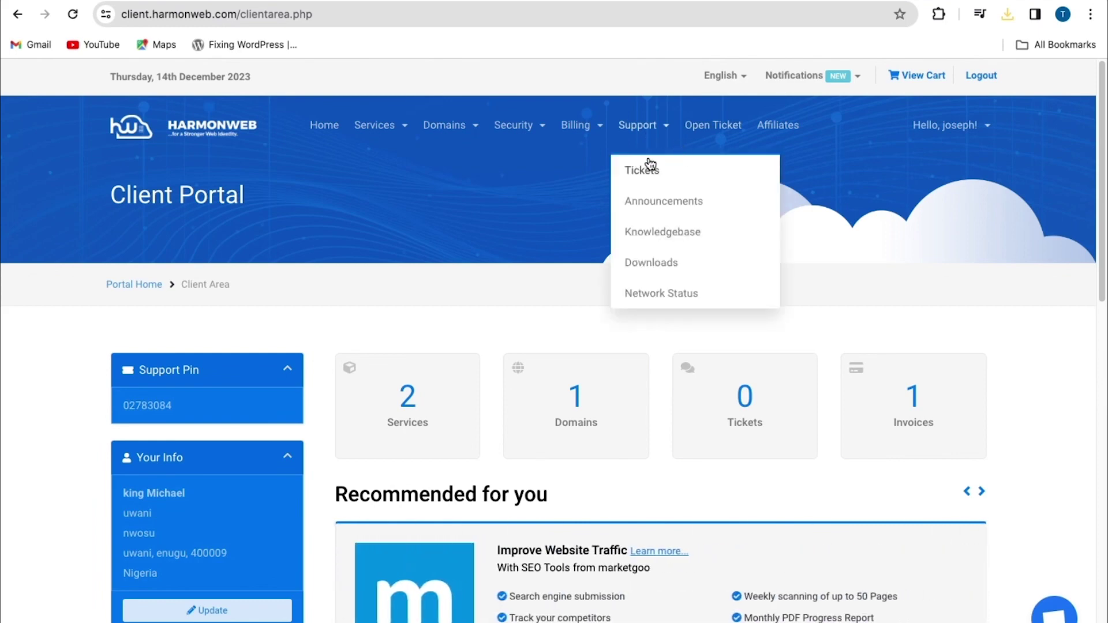
click(646, 168)
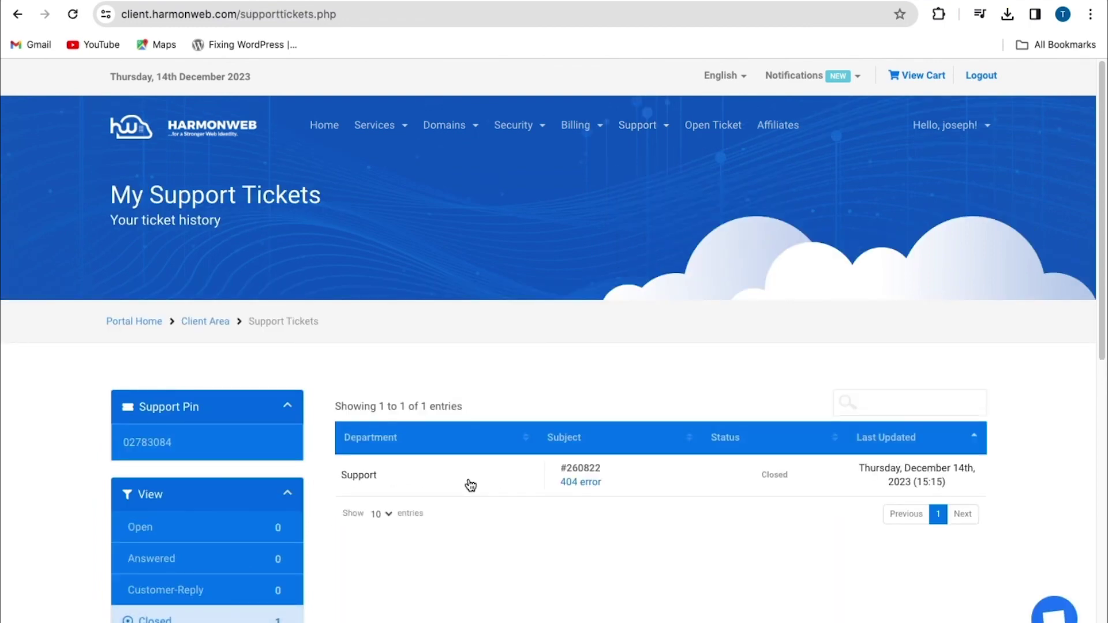
click(469, 484)
key(alt+Left)
scroll(771, 444, down, 1)
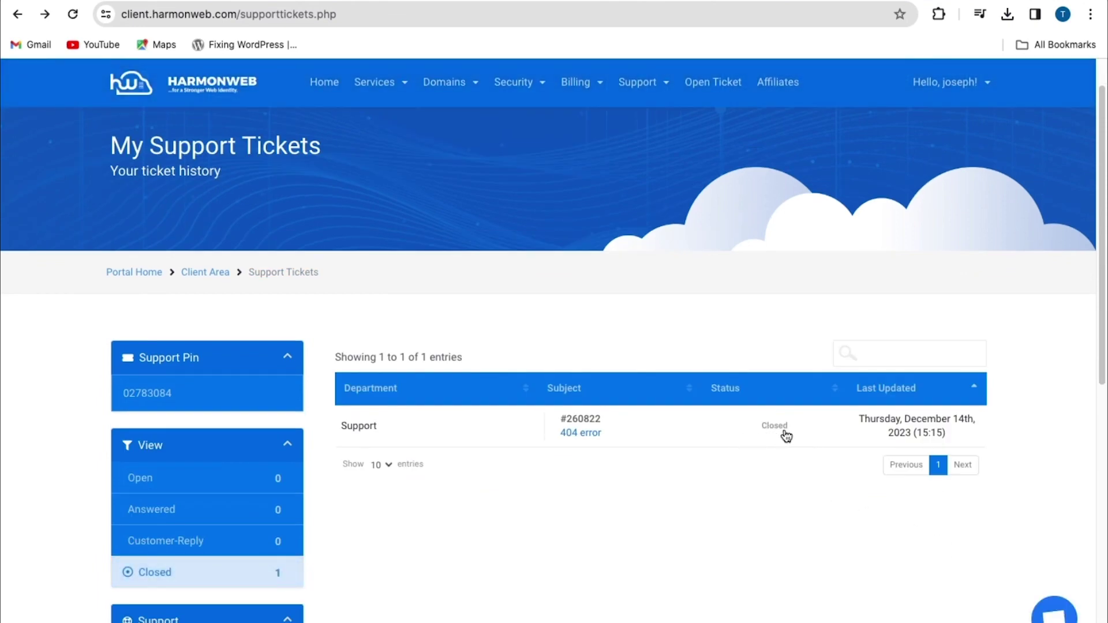
click(786, 436)
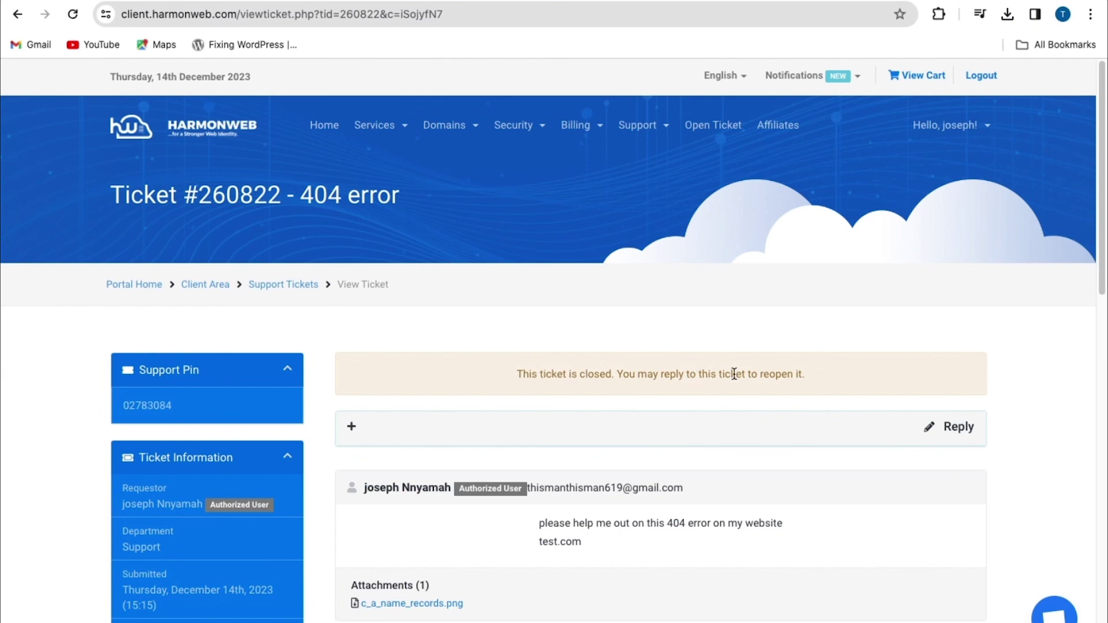
scroll(734, 373, down, 3)
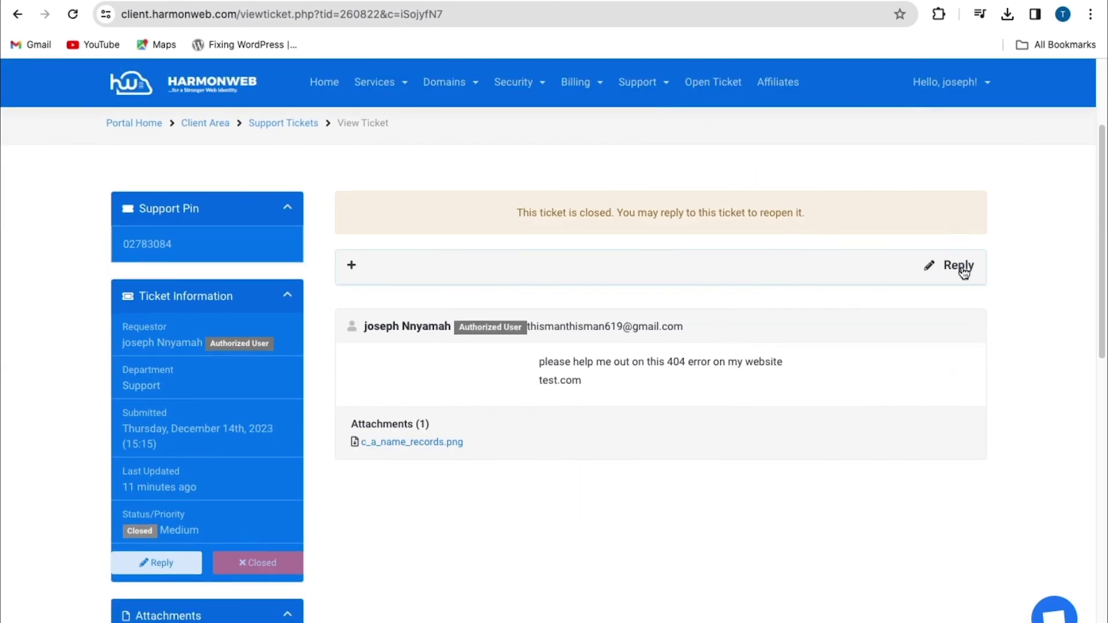
click(950, 279)
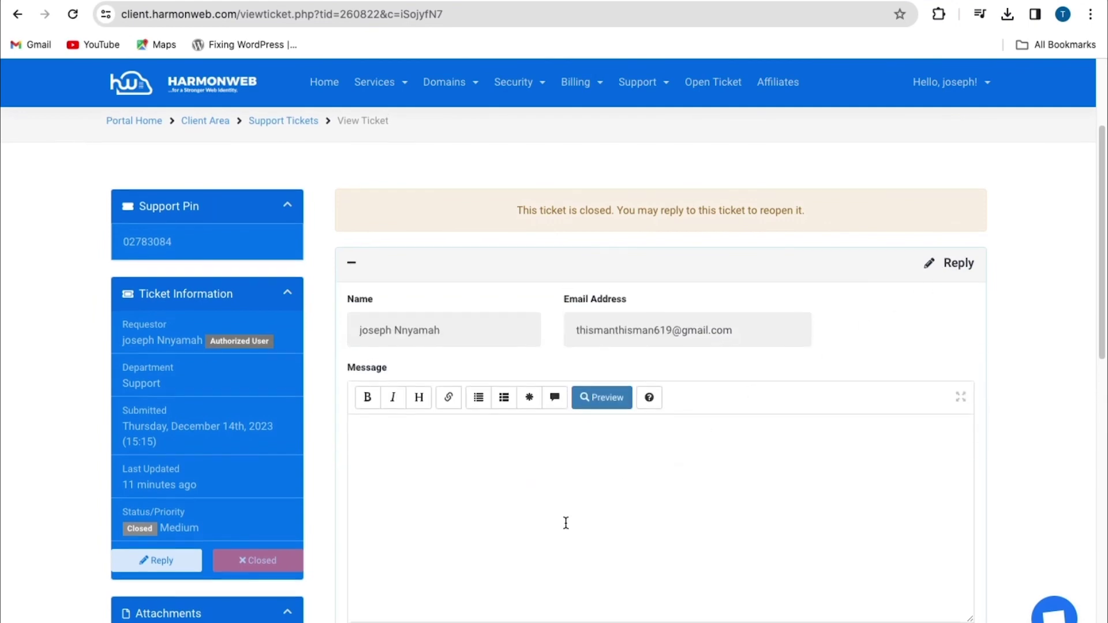
scroll(413, 449, down, 1)
scroll(413, 456, down, 1)
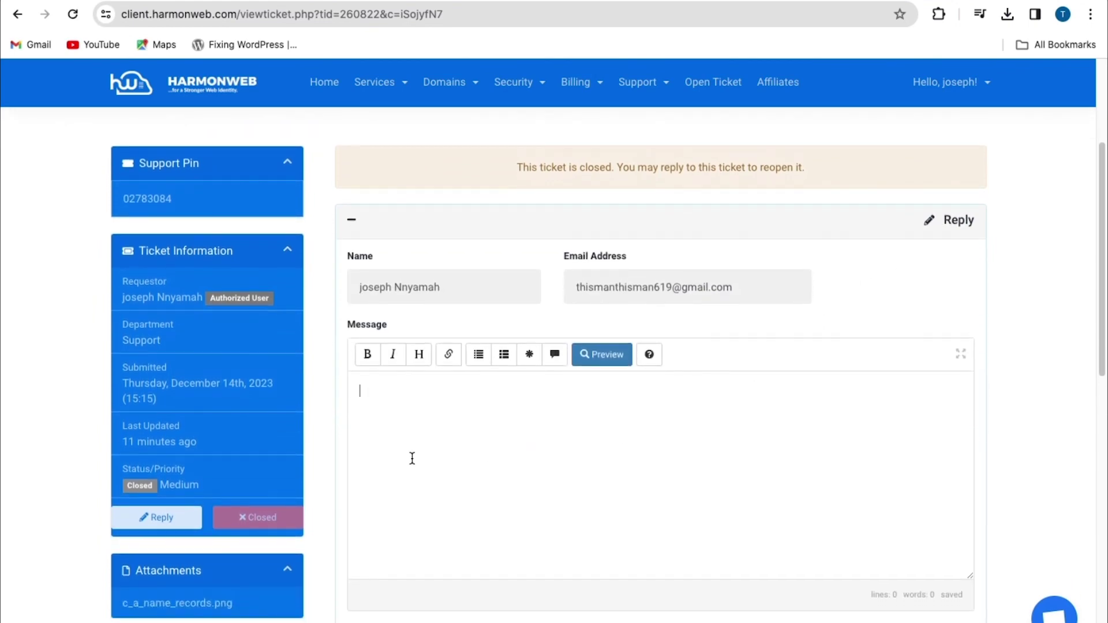